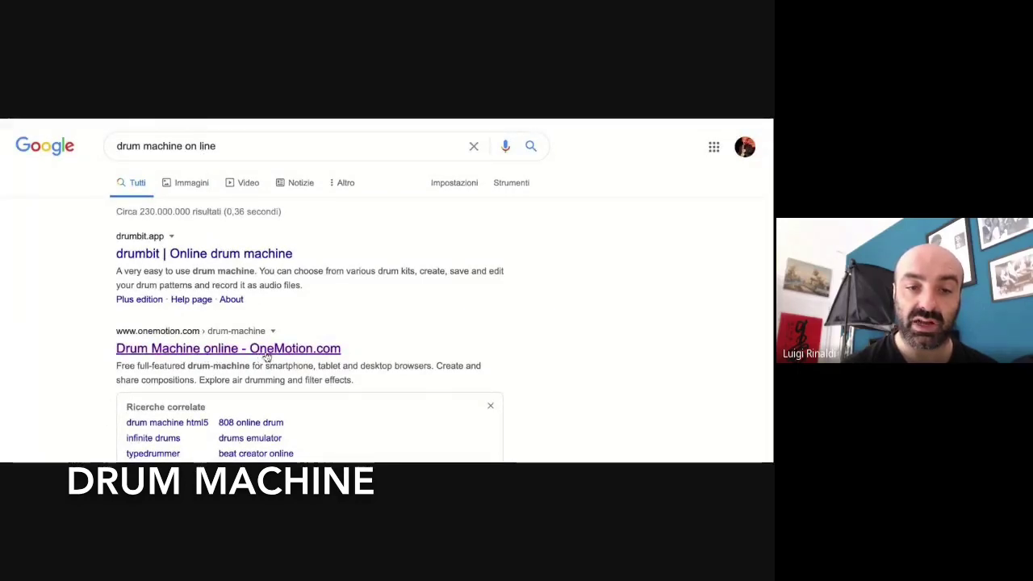
# Open the OneMotion Drum Machine from the search results and reset it to a new composition.
pyautogui.click(228, 350)
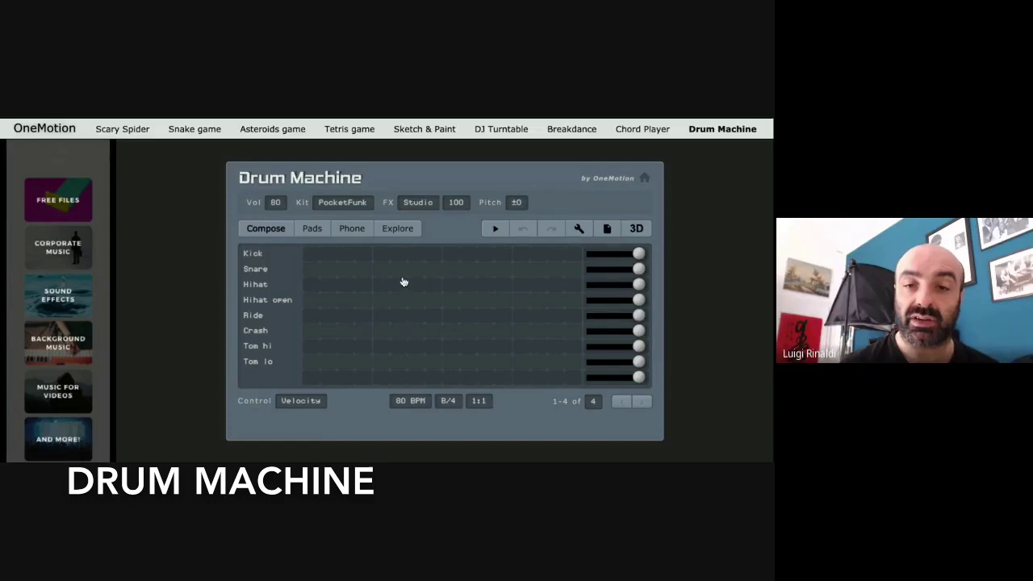
pyautogui.click(606, 232)
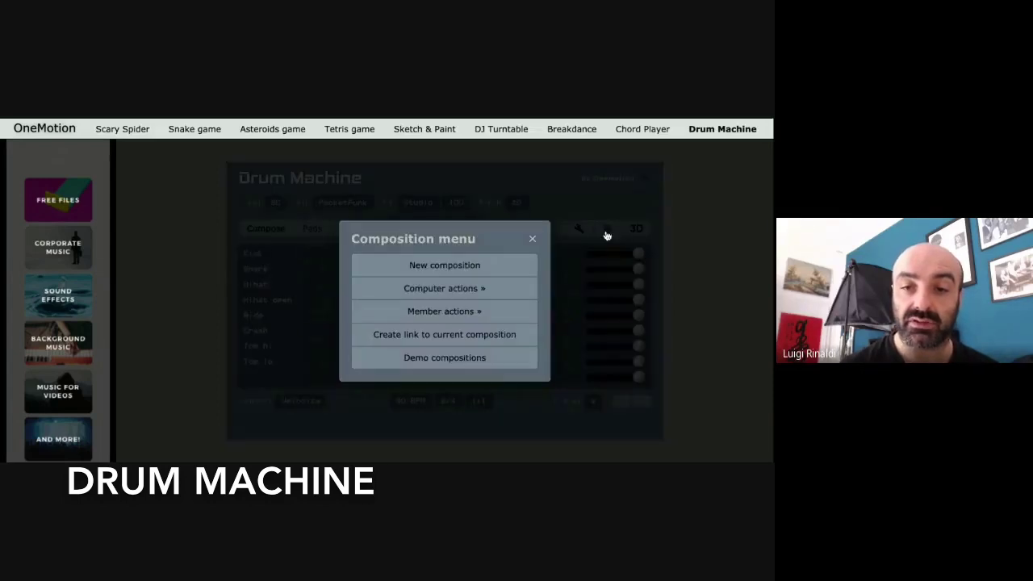
pyautogui.click(443, 266)
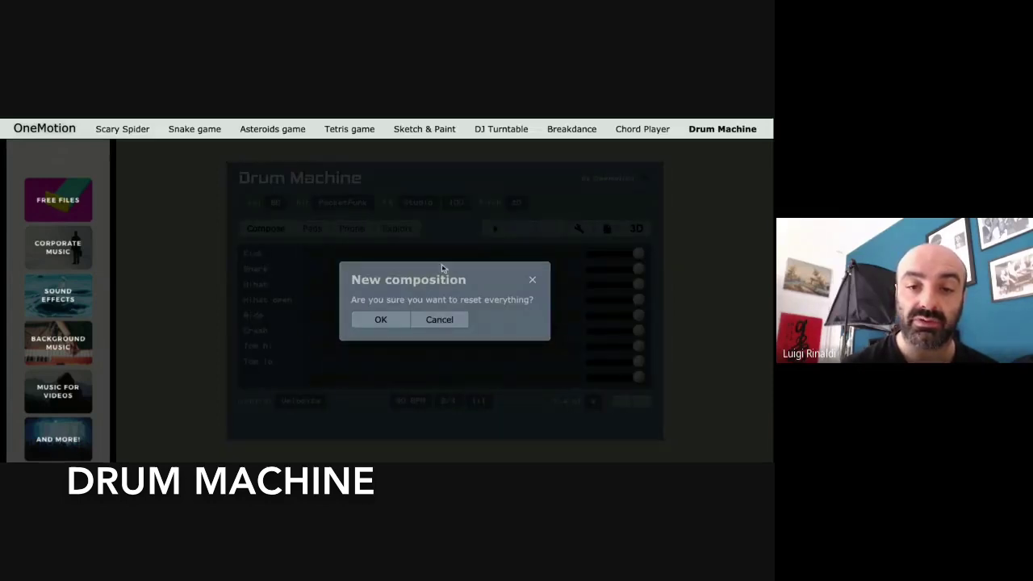
pyautogui.click(381, 320)
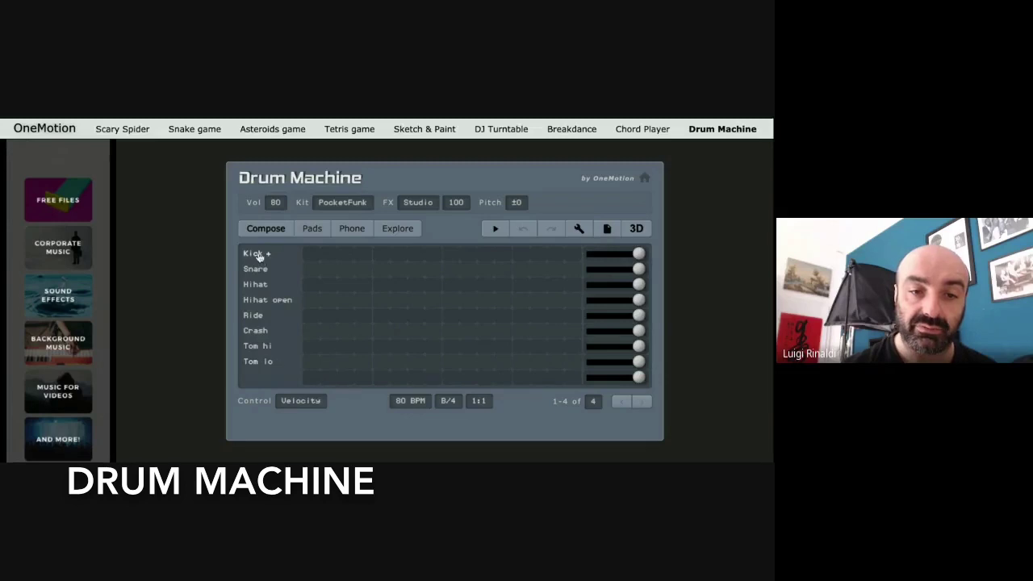
# Audition the Kick and Snare sounds by toggling their first cells on and off.
pyautogui.click(311, 255)
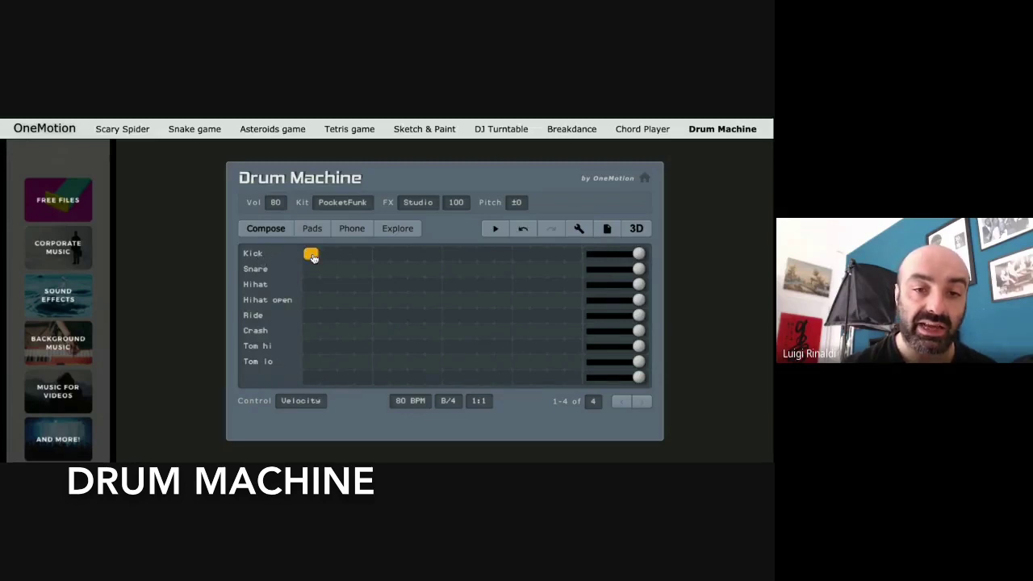
pyautogui.click(312, 255)
pyautogui.click(311, 255)
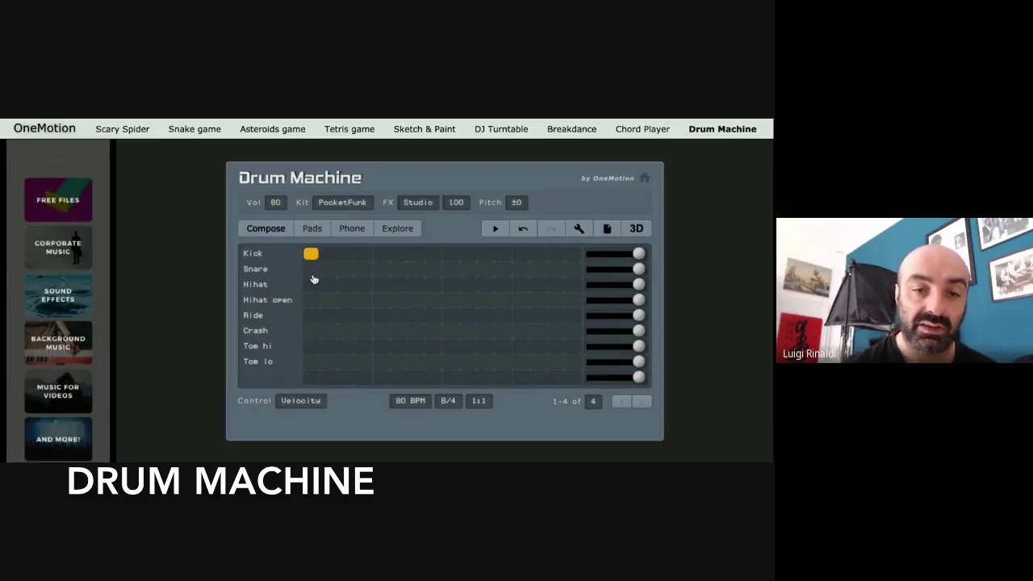
pyautogui.click(312, 269)
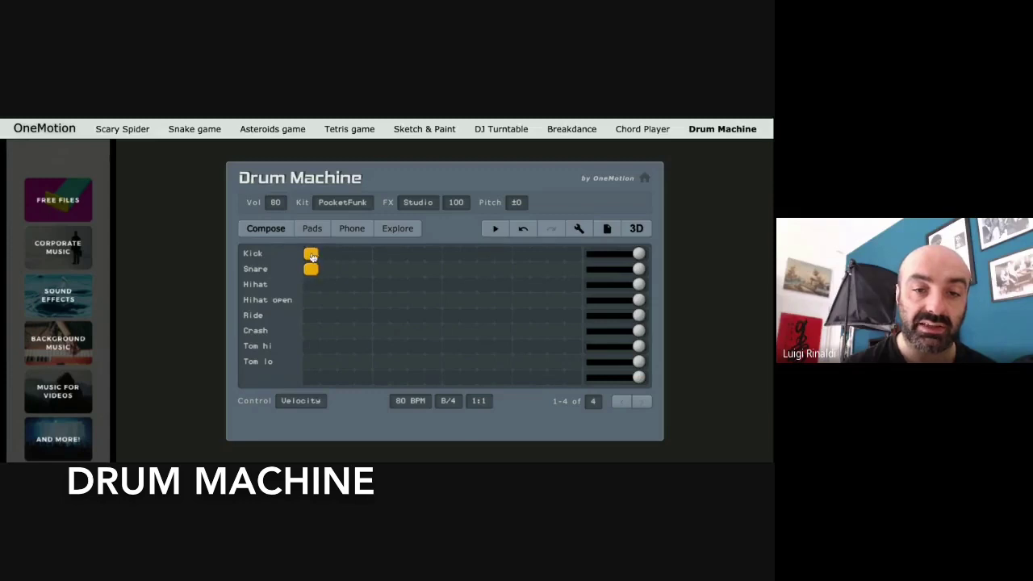
pyautogui.click(312, 255)
pyautogui.click(312, 270)
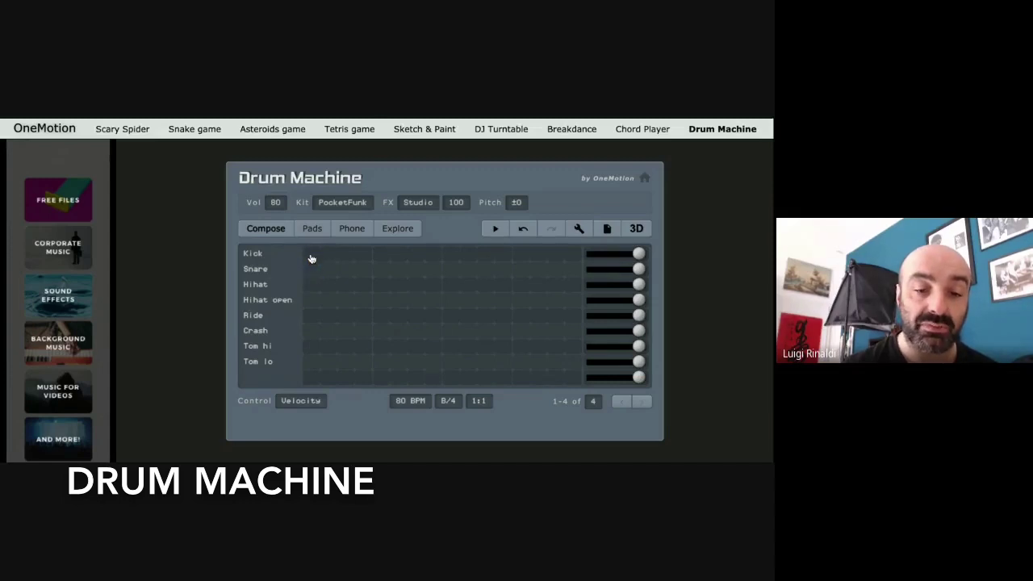
pyautogui.click(312, 255)
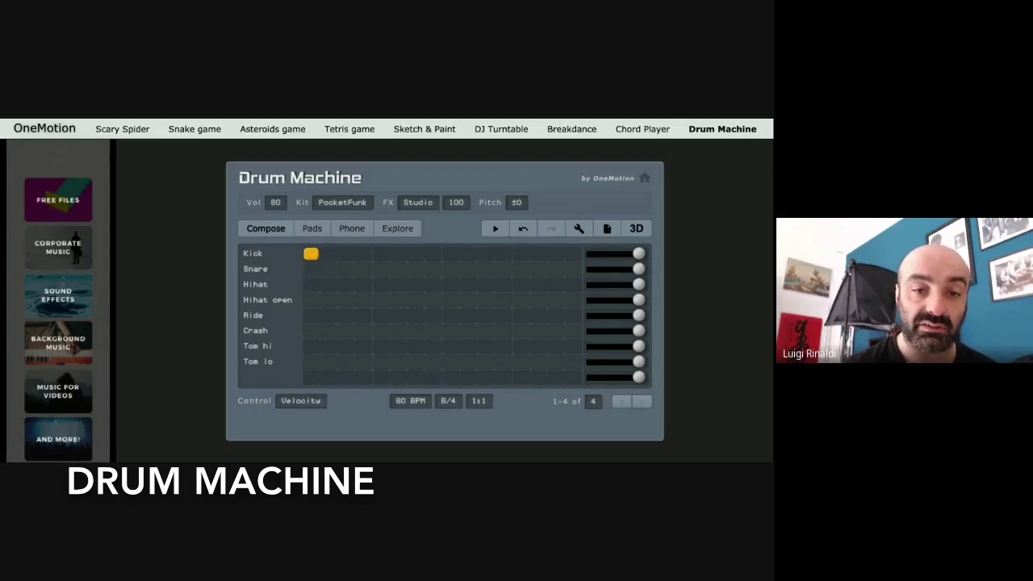
pyautogui.click(312, 254)
pyautogui.click(312, 254)
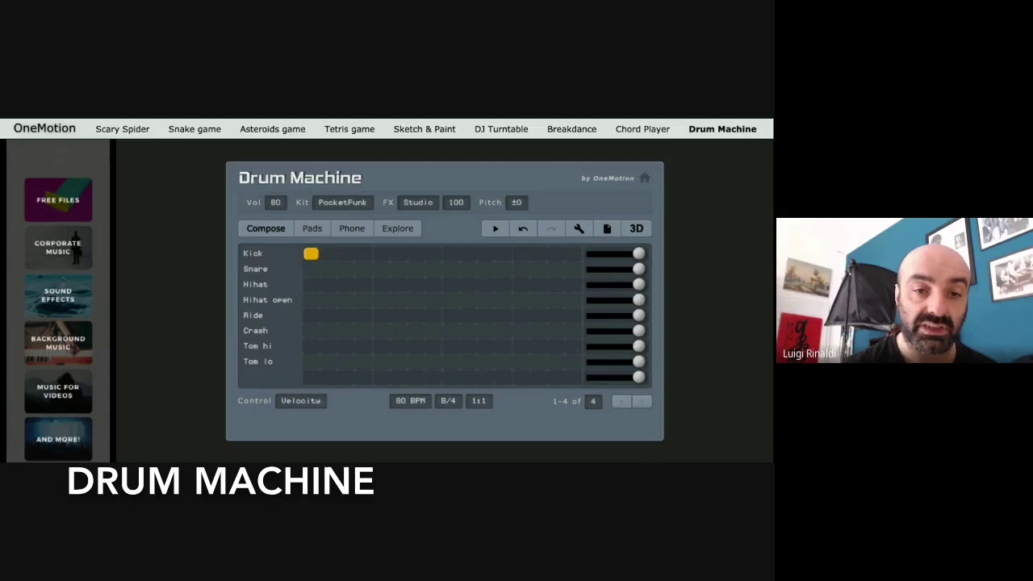
pyautogui.click(312, 254)
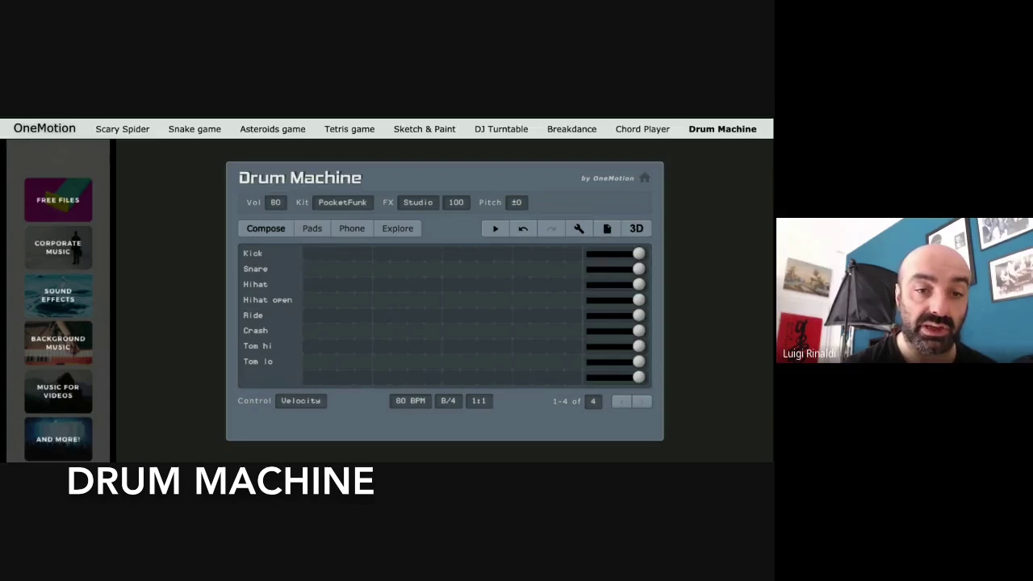
# Audition the closed Hihat sound by repeatedly toggling its first cell, leaving the cell empty.
pyautogui.click(311, 285)
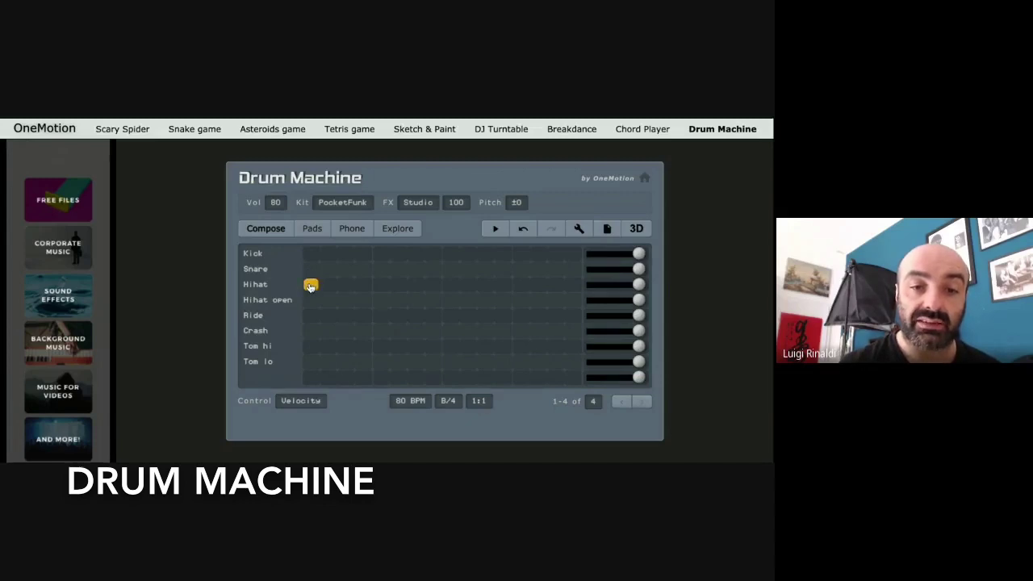
pyautogui.click(311, 286)
pyautogui.click(311, 286)
pyautogui.click(311, 286)
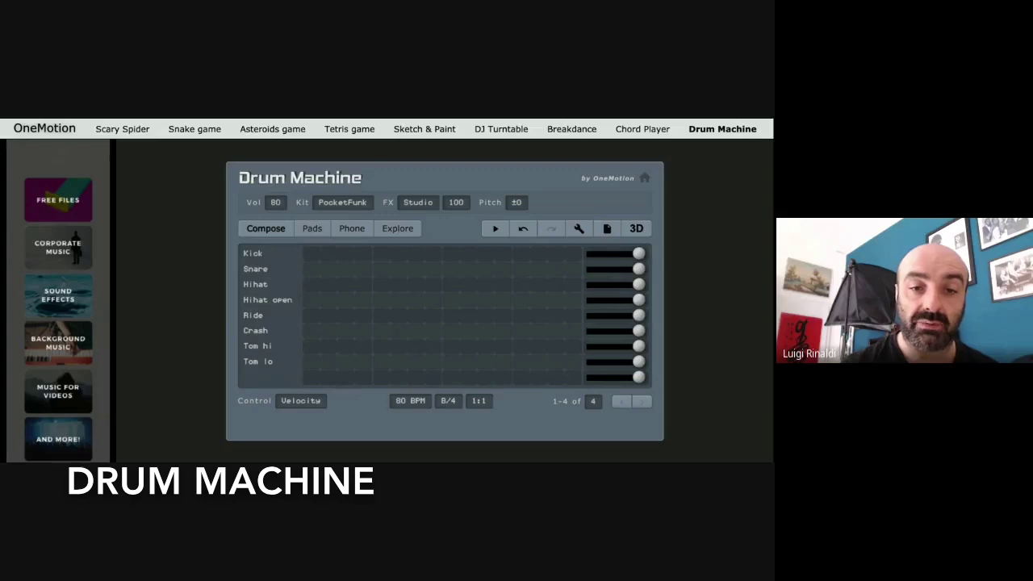
pyautogui.click(311, 286)
pyautogui.click(311, 286)
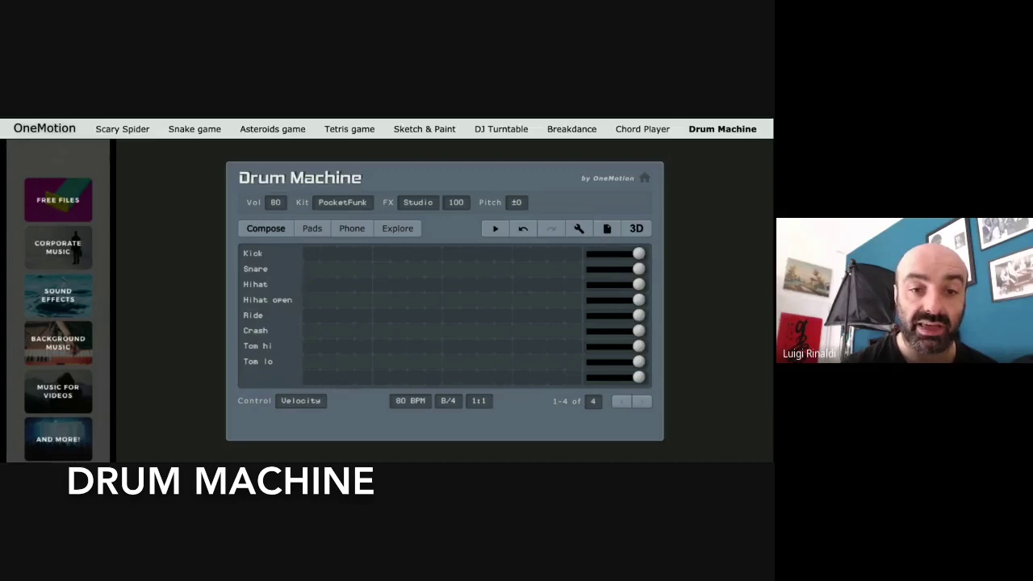
# Audition the Hihat open and Ride sounds by toggling their first cells on and off.
pyautogui.click(310, 301)
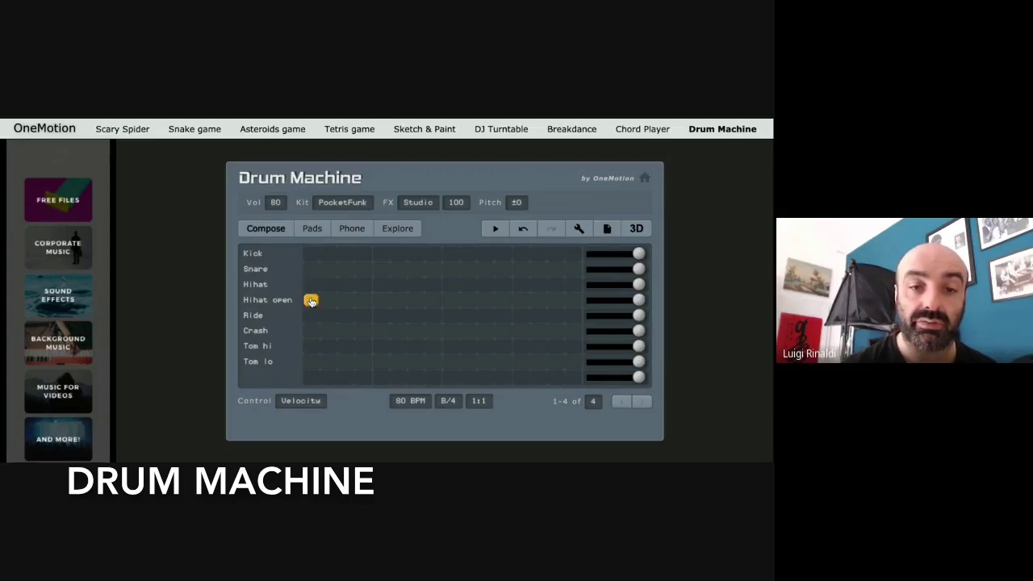
pyautogui.click(311, 301)
pyautogui.click(310, 301)
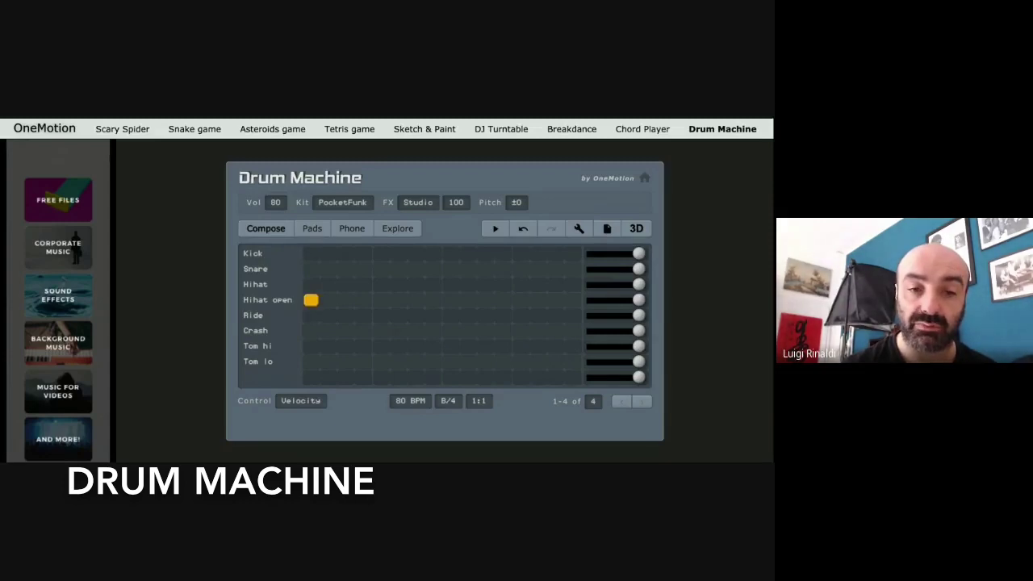
pyautogui.click(311, 300)
pyautogui.click(312, 316)
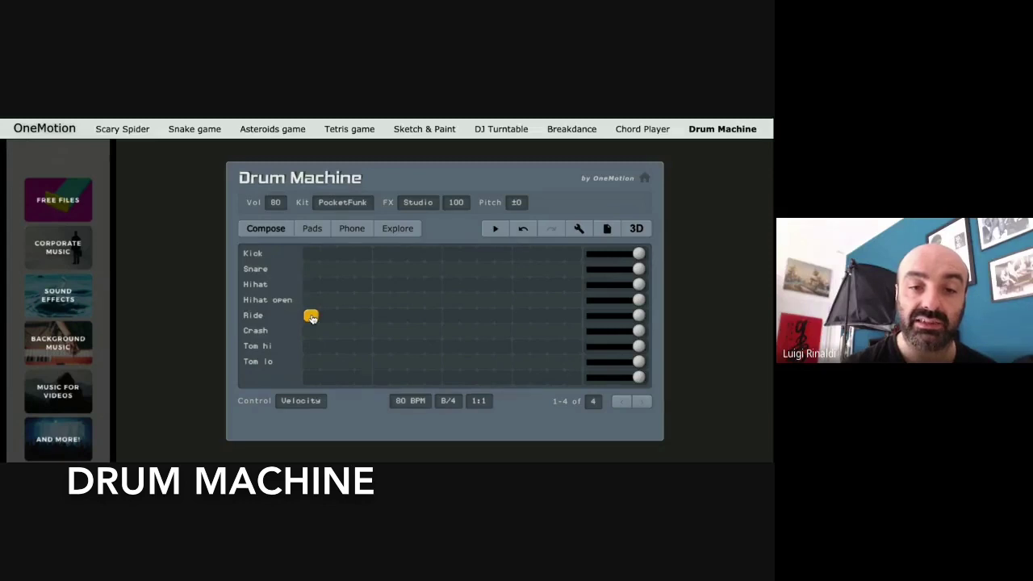
pyautogui.click(311, 316)
pyautogui.click(312, 316)
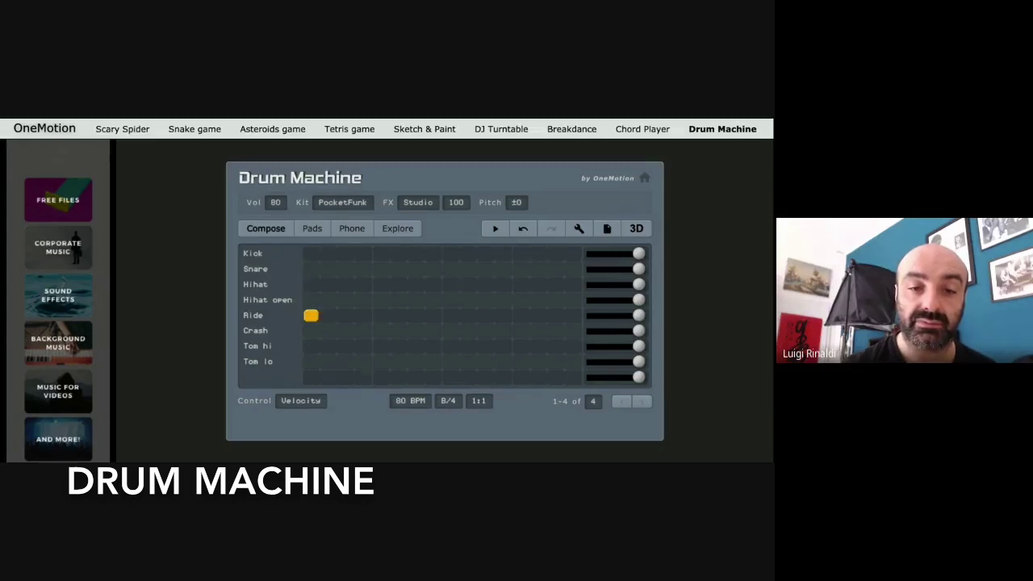
pyautogui.click(311, 316)
# Audition the Crash, Tom hi and Tom lo sounds by toggling their first cells on and off.
pyautogui.click(311, 332)
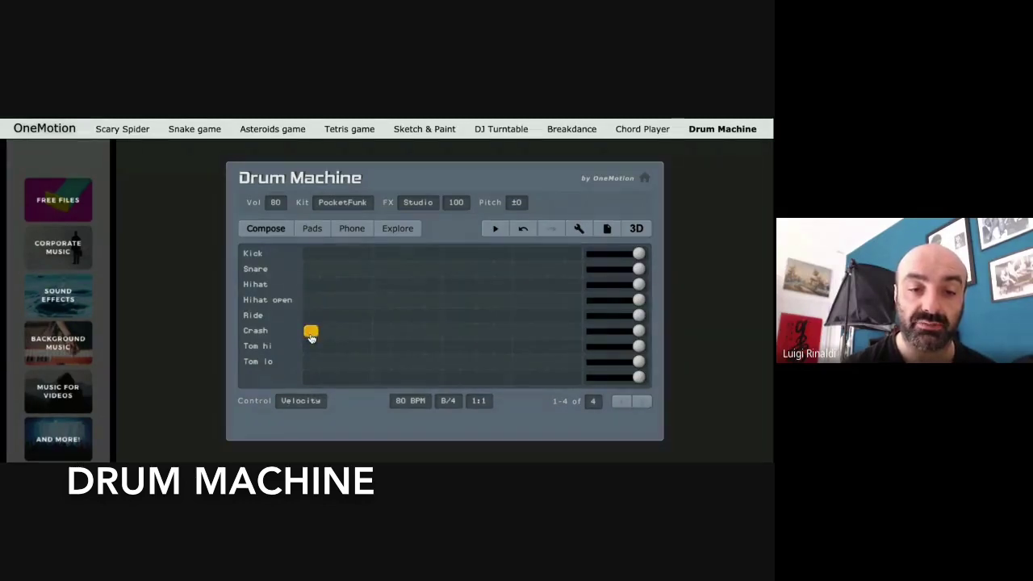
pyautogui.click(311, 333)
pyautogui.click(312, 348)
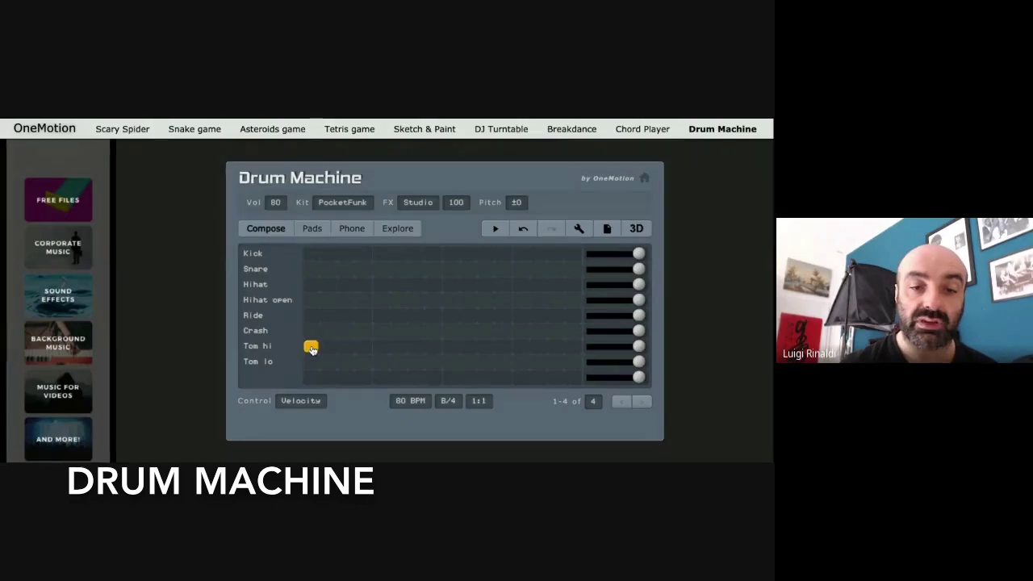
pyautogui.click(311, 348)
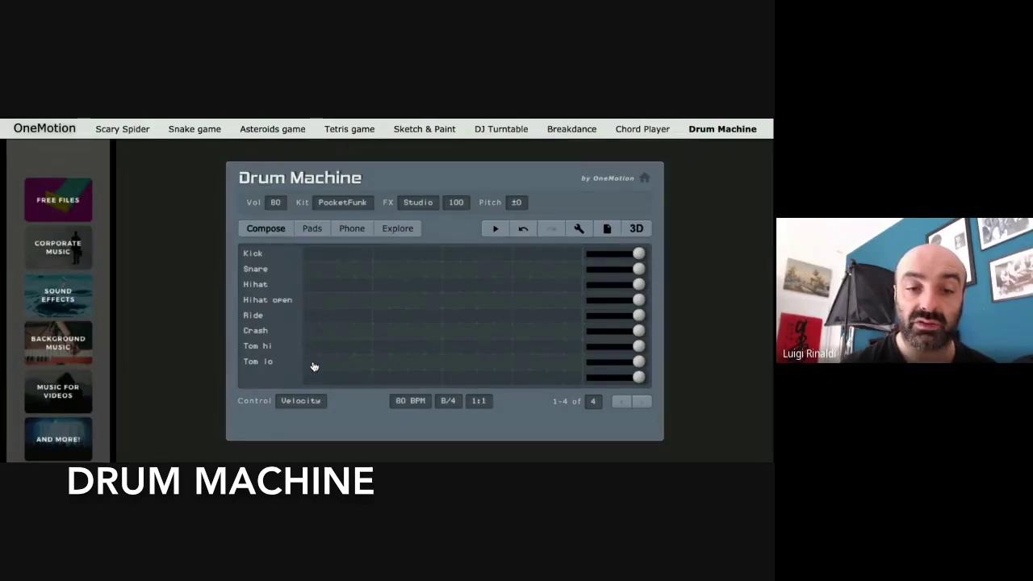
pyautogui.click(312, 364)
pyautogui.click(313, 365)
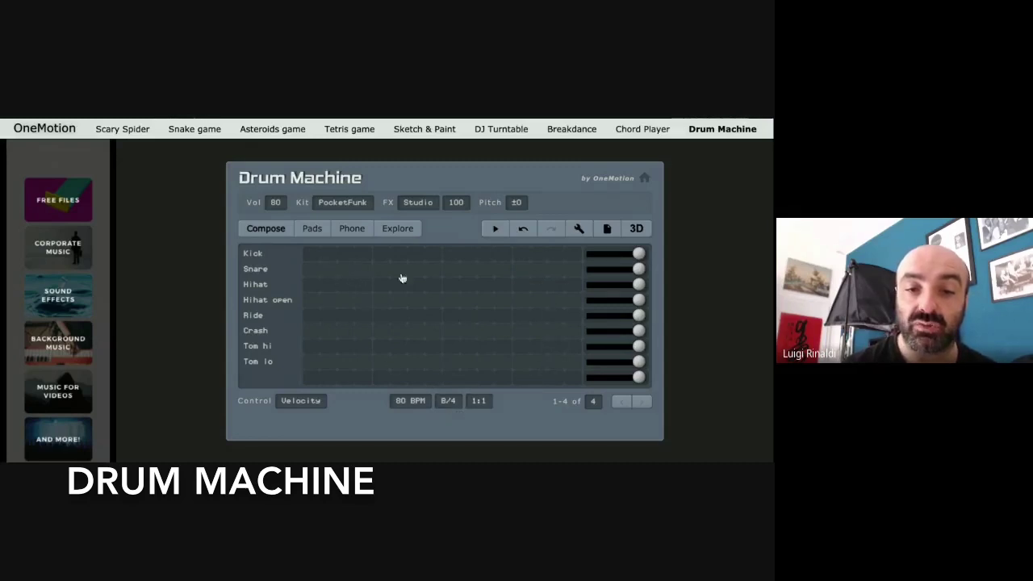
# Examine the available beat division options without choosing a different one.
pyautogui.click(451, 405)
pyautogui.click(450, 402)
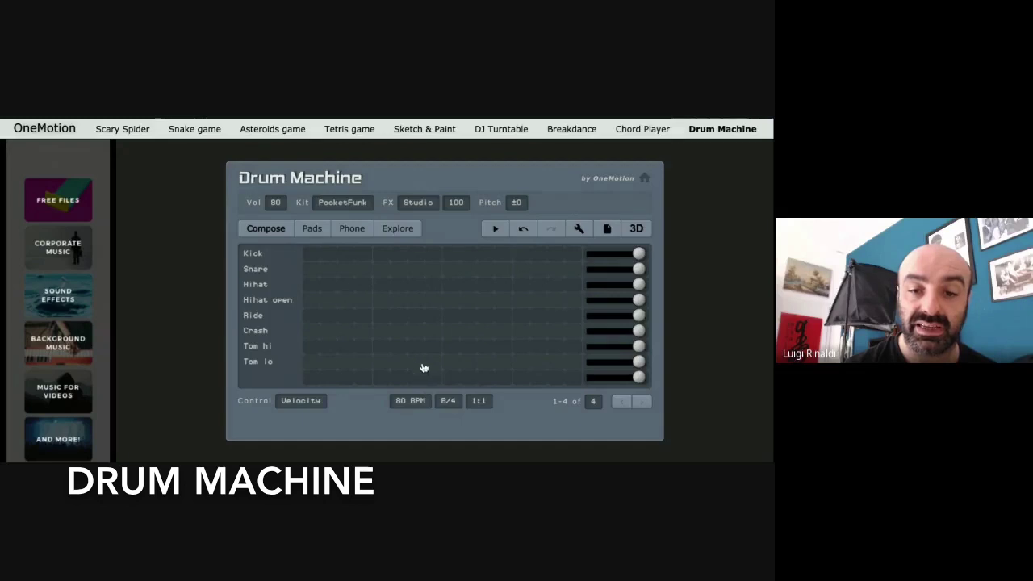
pyautogui.click(448, 406)
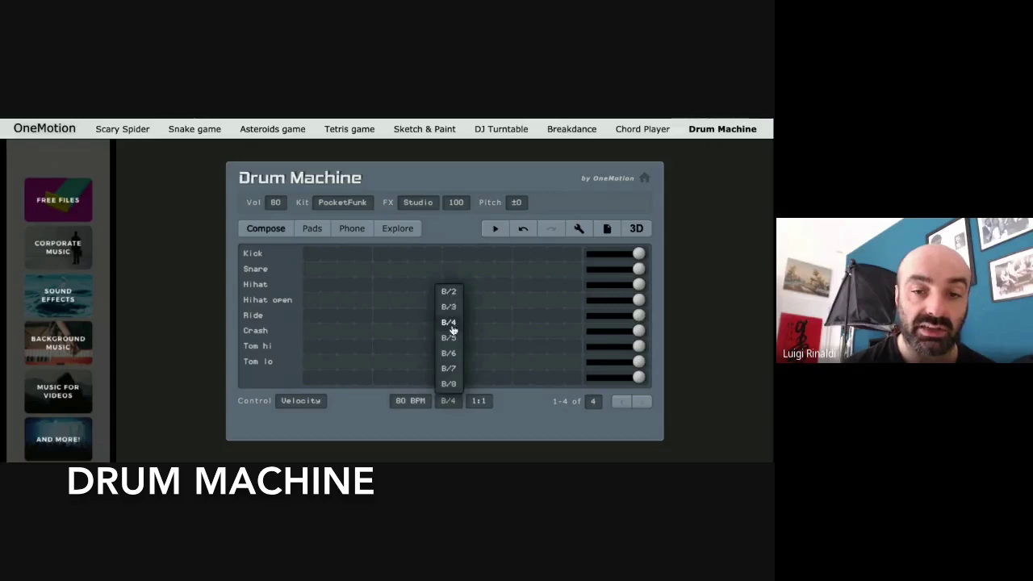
pyautogui.click(449, 403)
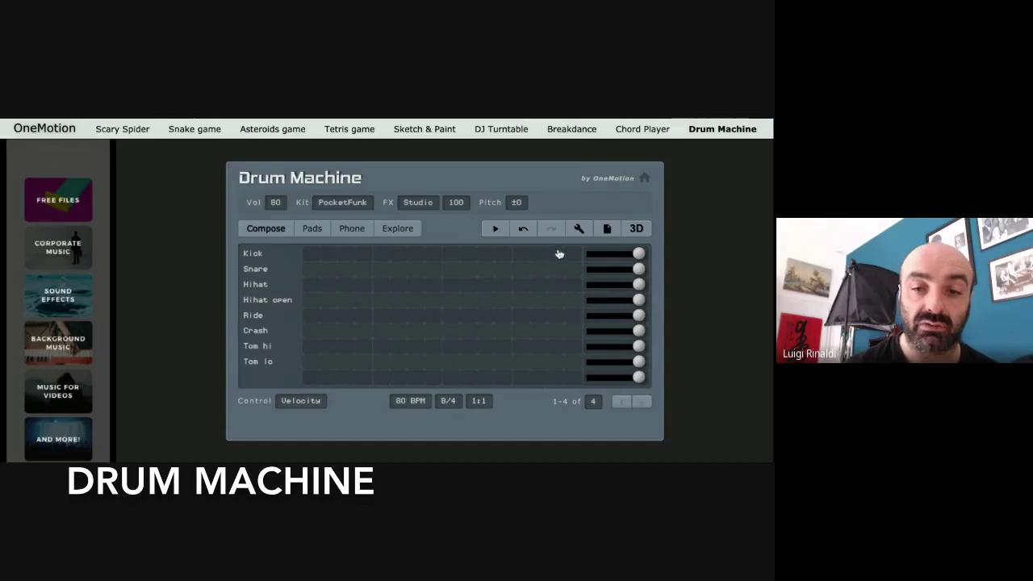
# Set the composition's tempo to 101 BPM.
pyautogui.click(409, 402)
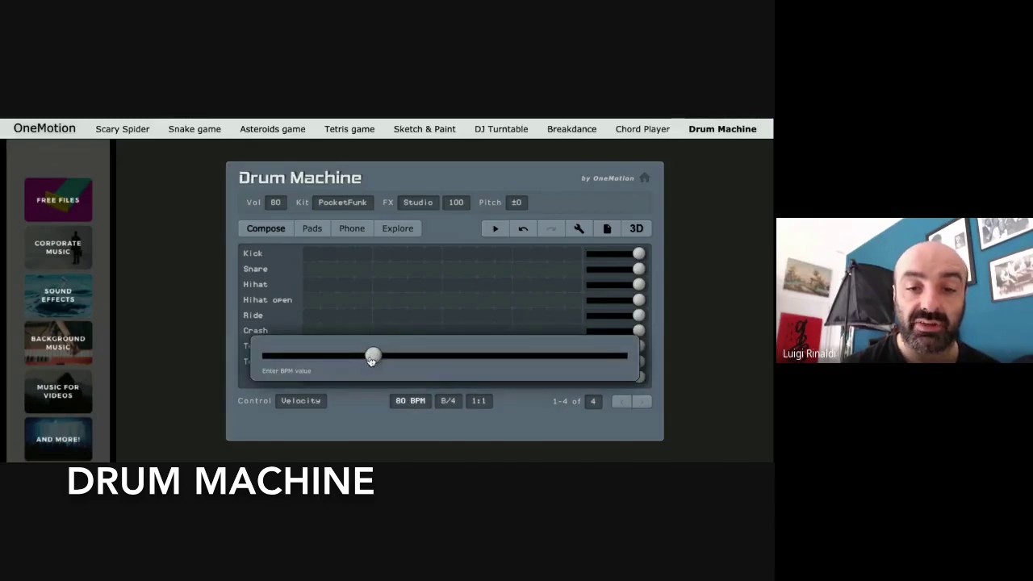
pyautogui.moveTo(371, 360); pyautogui.dragTo(415, 355)
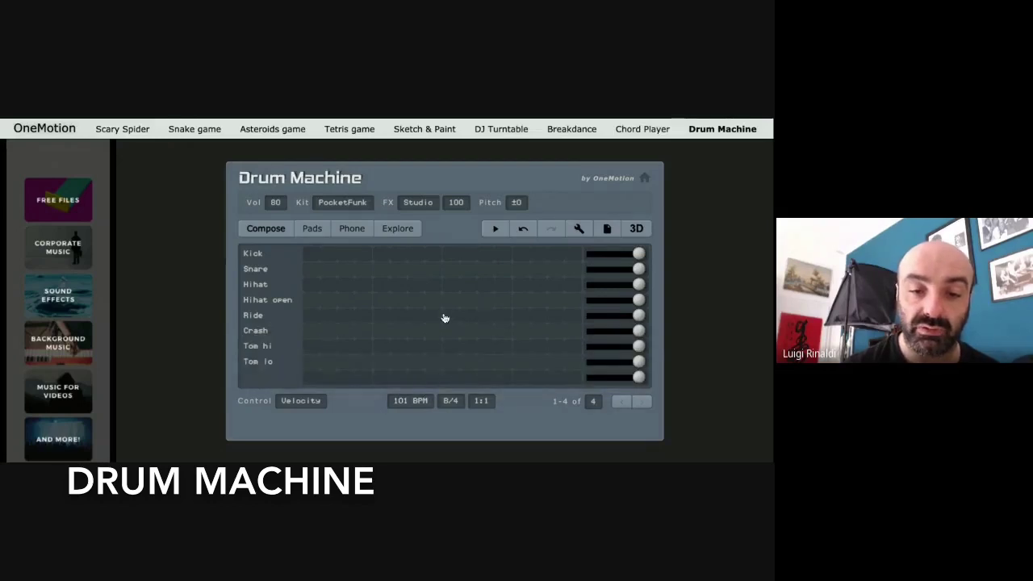
# Place Kick hits on beats 1 and 3 and Snare hits on beats 2 and 4, and start playback.
pyautogui.click(309, 255)
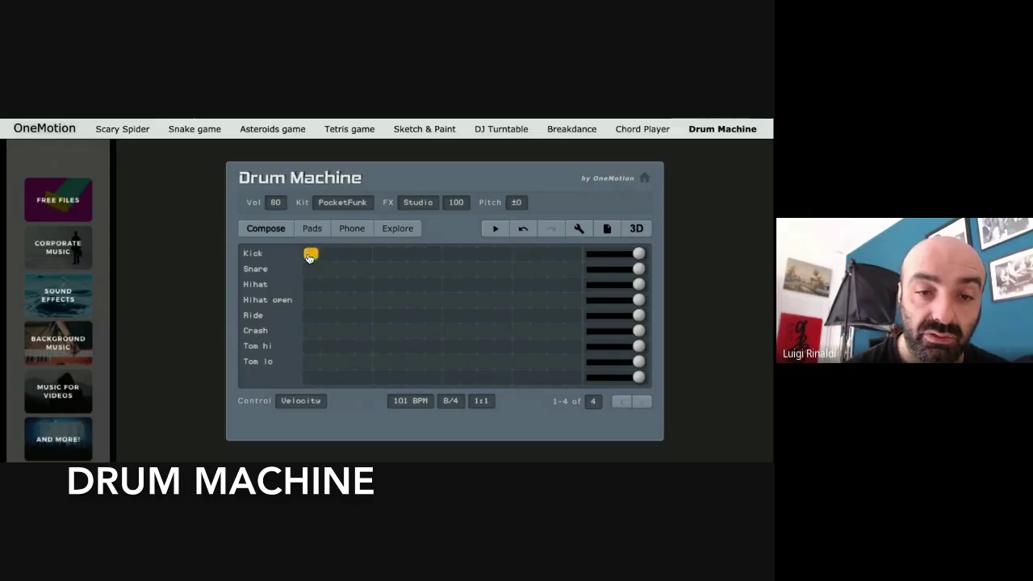
pyautogui.click(384, 273)
pyautogui.click(450, 255)
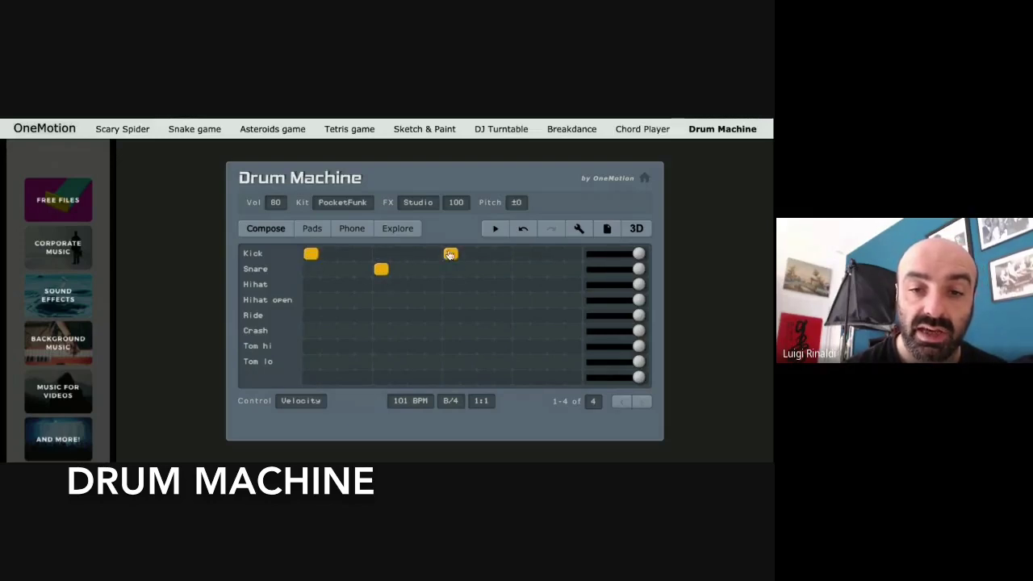
pyautogui.click(522, 271)
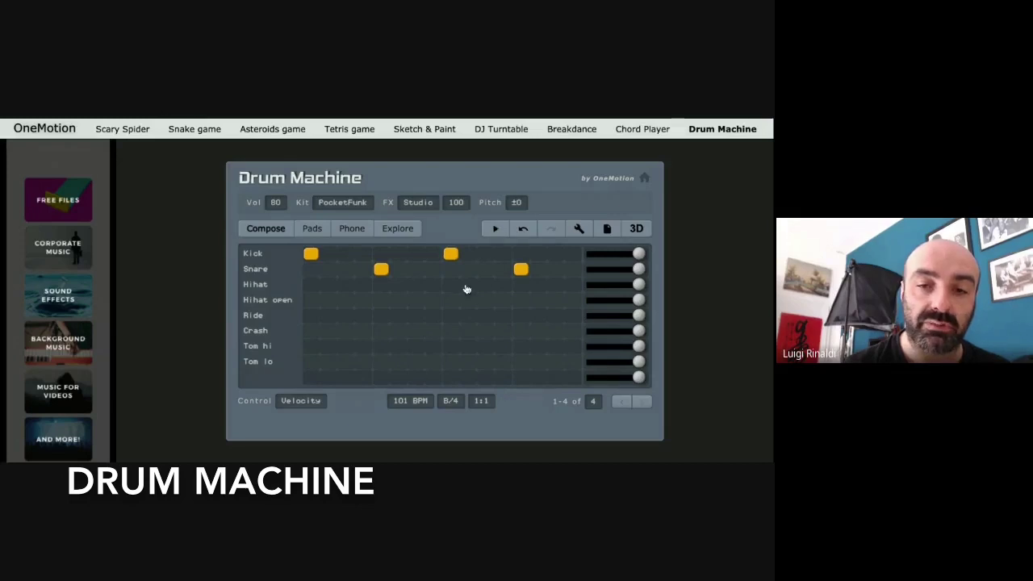
pyautogui.press('space')
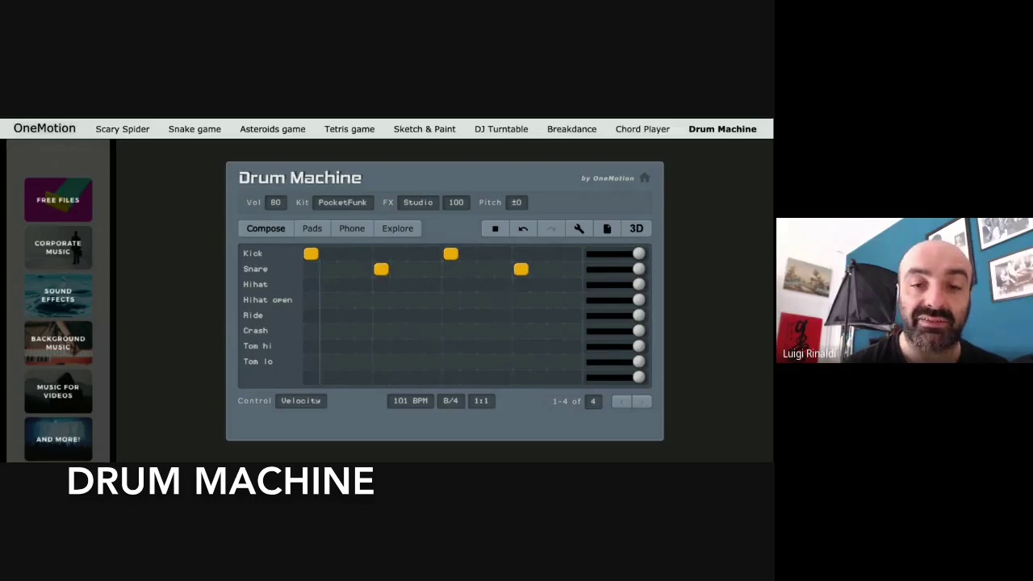
# Fill the Hihat row's first four cells, and remove the second and fourth to leave two evenly spaced hits in beat 1.
pyautogui.click(311, 284)
pyautogui.click(327, 284)
pyautogui.click(346, 284)
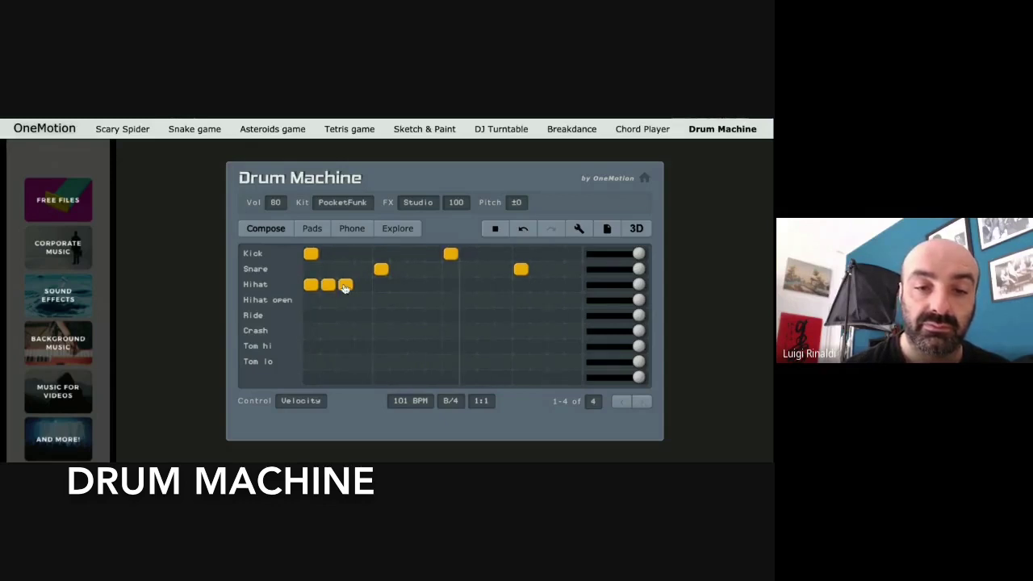
pyautogui.click(363, 284)
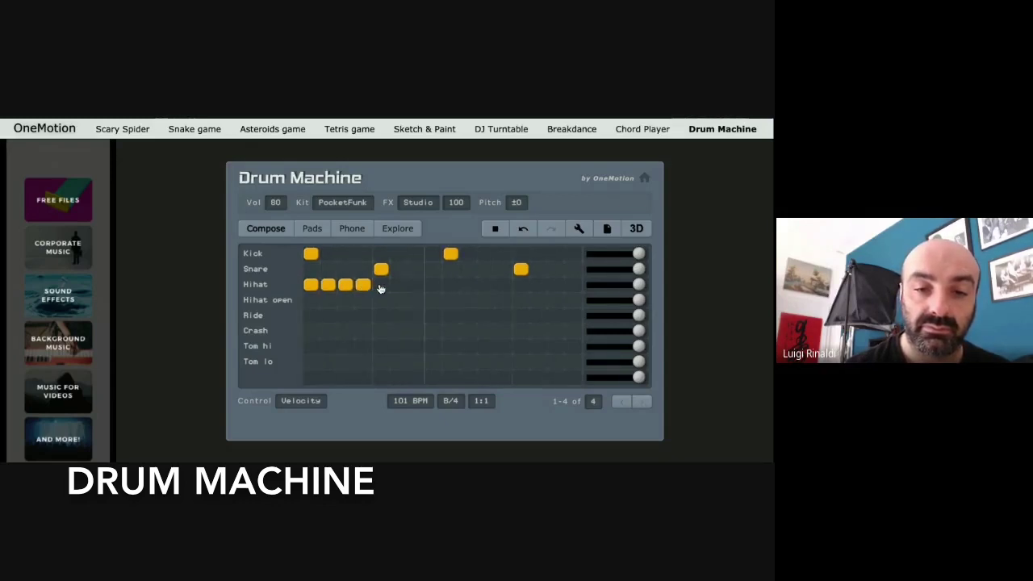
pyautogui.click(328, 286)
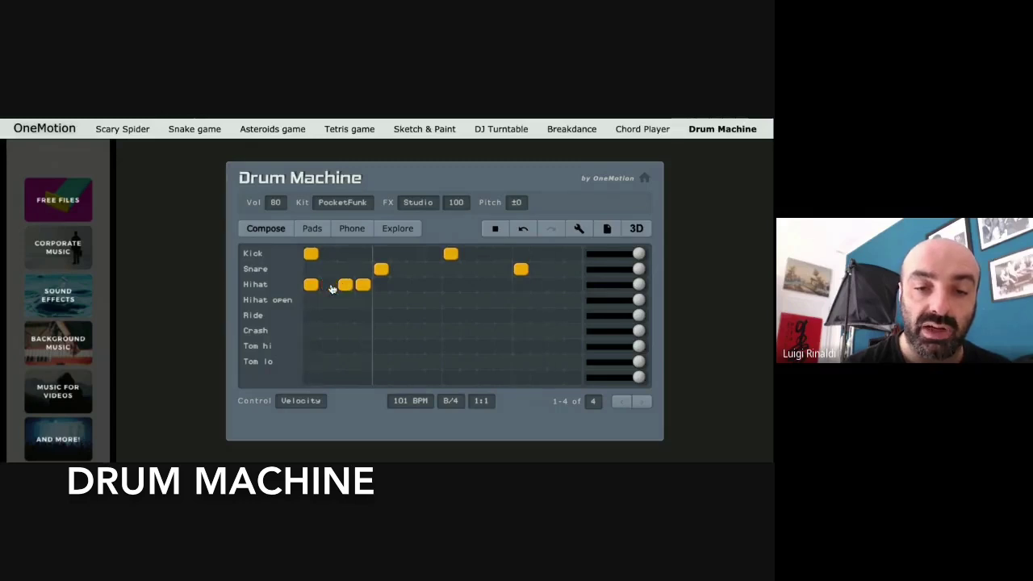
pyautogui.click(362, 287)
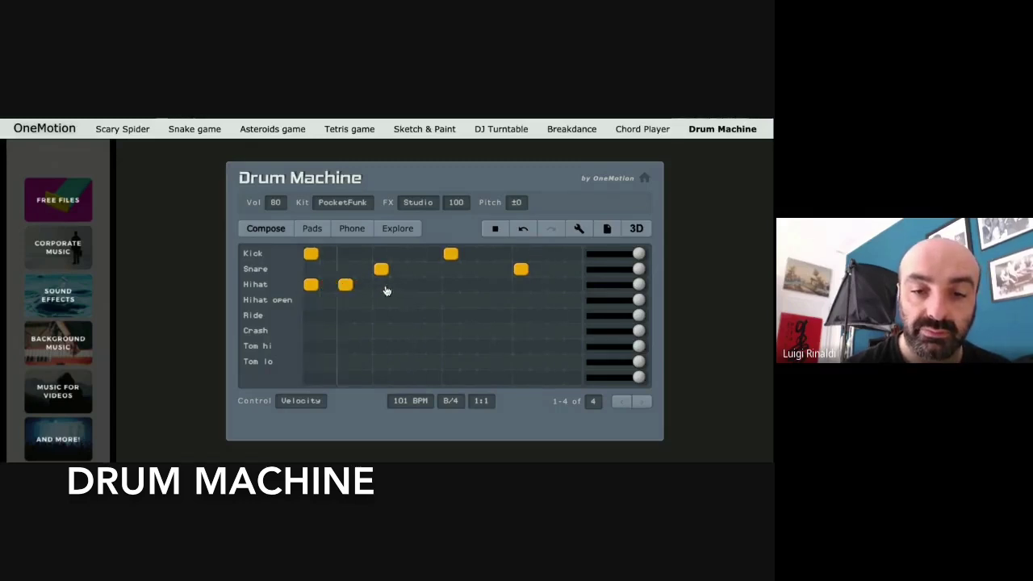
# Continue the Hihat on every other cell through beats 2, 3 and 4 to form an eighth-note pattern.
pyautogui.click(383, 288)
pyautogui.click(415, 288)
pyautogui.click(450, 287)
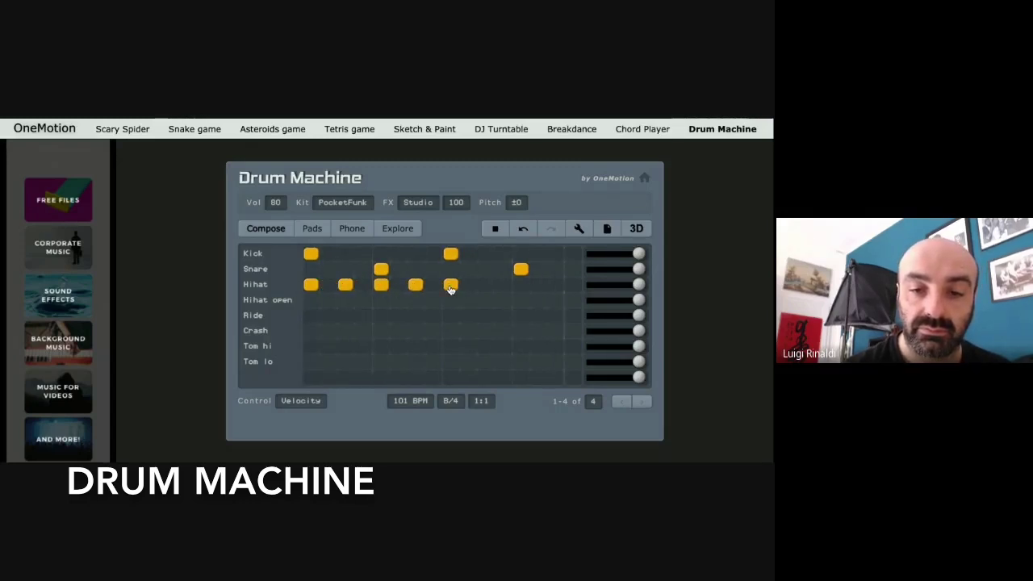
pyautogui.click(485, 286)
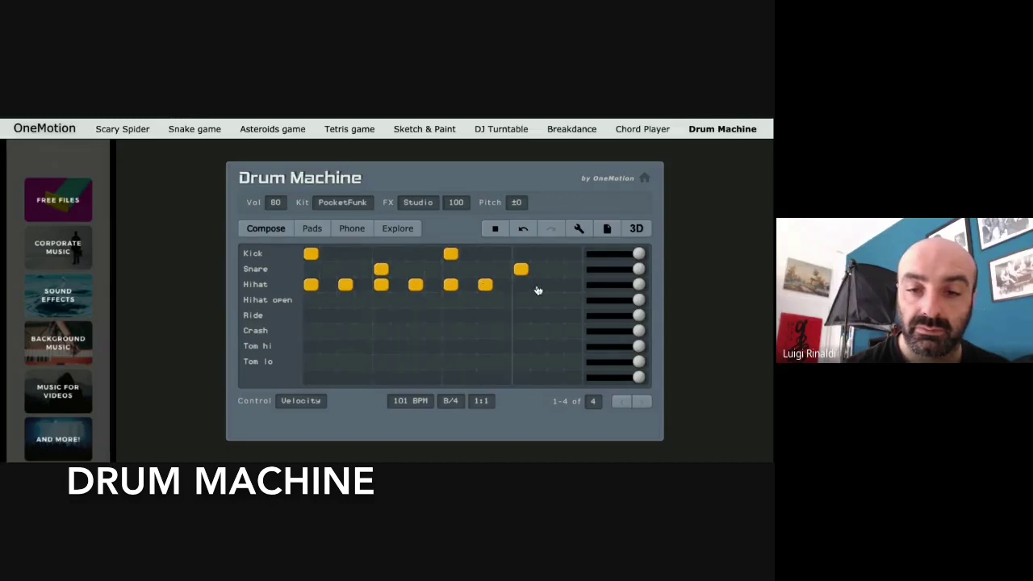
pyautogui.click(520, 286)
pyautogui.click(556, 287)
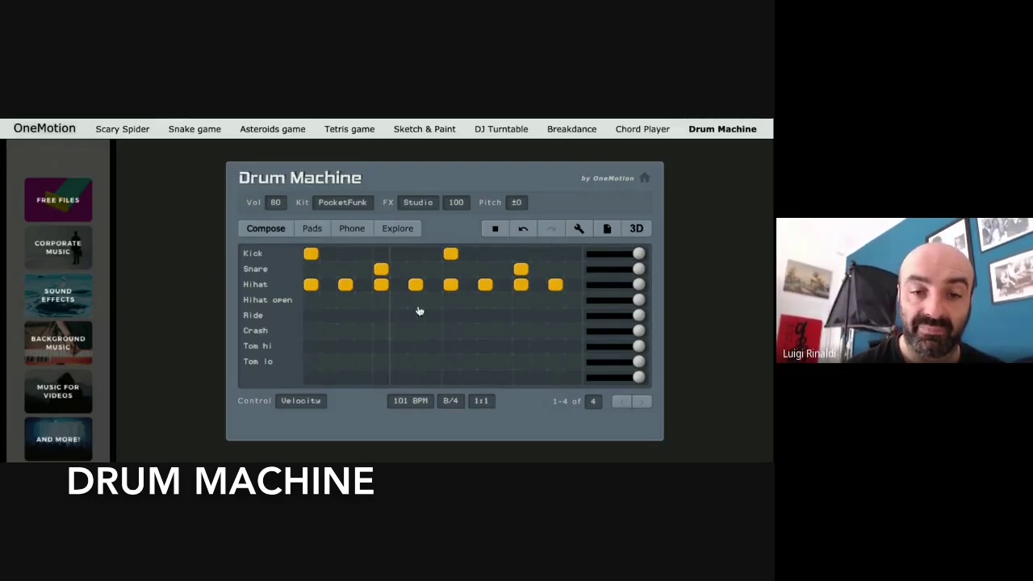
# Add a Crash on beat 1 and extra Kick hits on cells 8, 11 and 16.
pyautogui.click(311, 332)
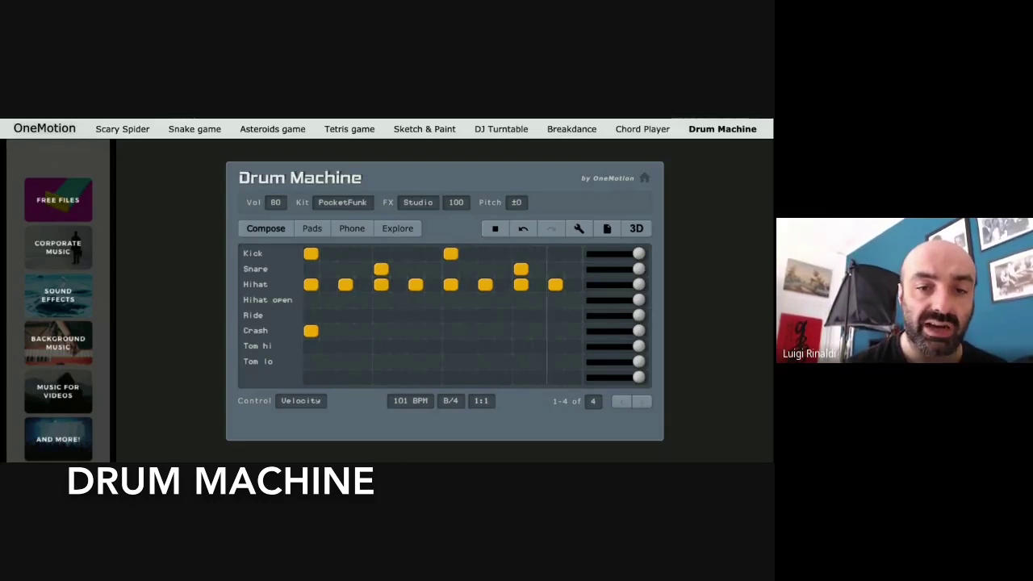
pyautogui.press('space')
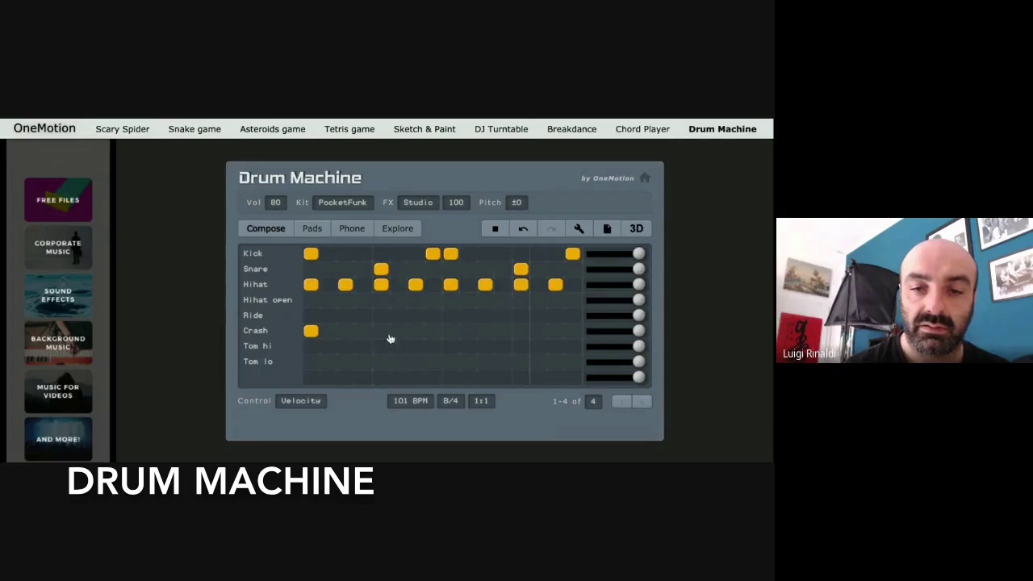
pyautogui.click(485, 253)
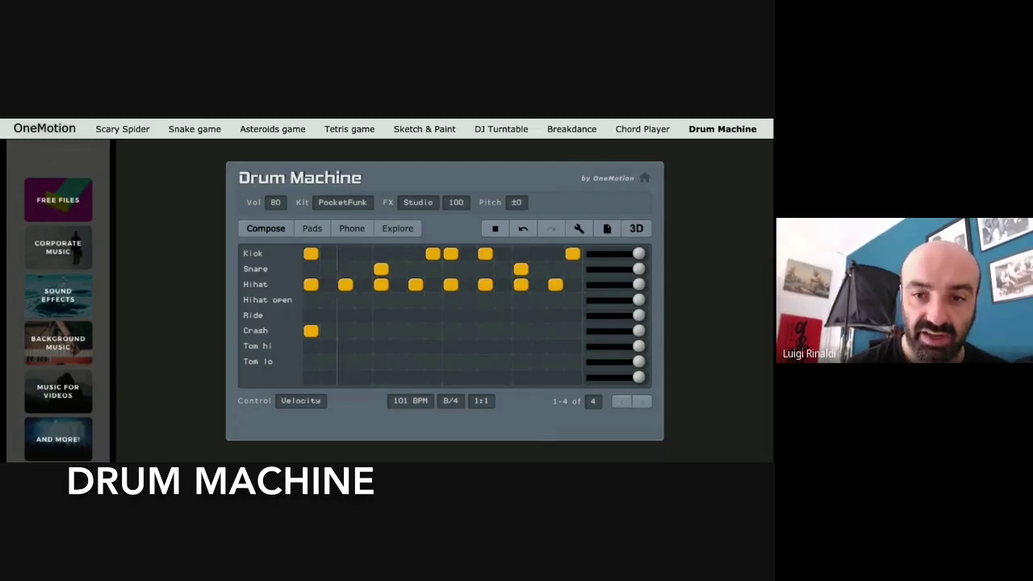
# Fill every empty Hihat cell in the bar to create a continuous sixteenth-note pattern.
pyautogui.click(329, 287)
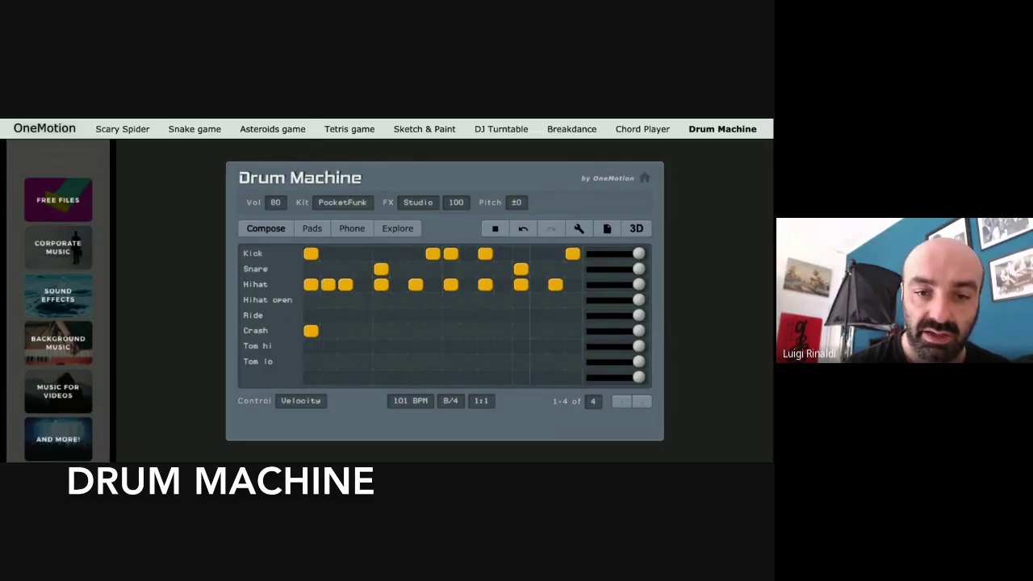
pyautogui.click(365, 288)
pyautogui.click(397, 289)
pyautogui.click(434, 286)
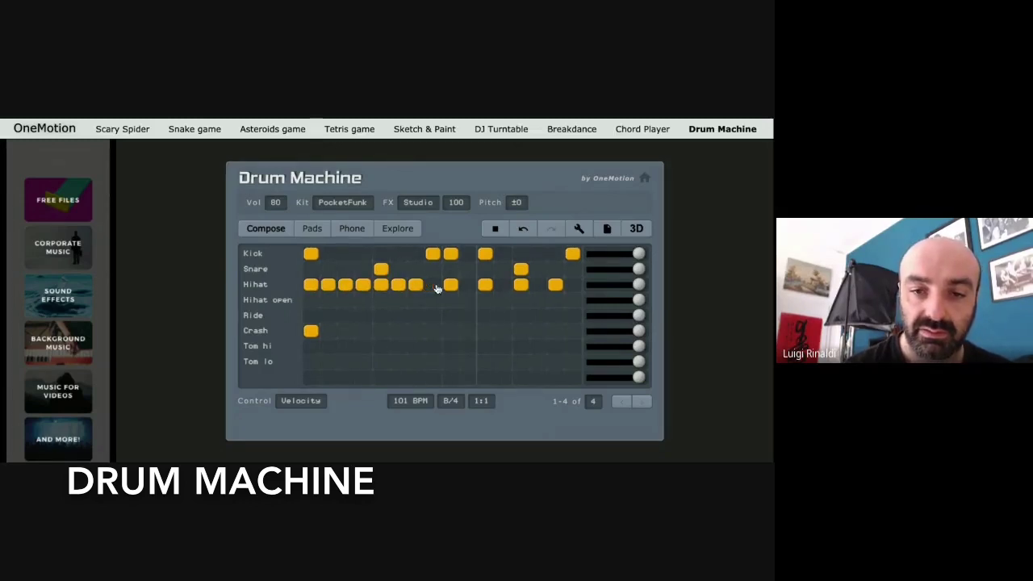
pyautogui.click(468, 287)
pyautogui.click(502, 288)
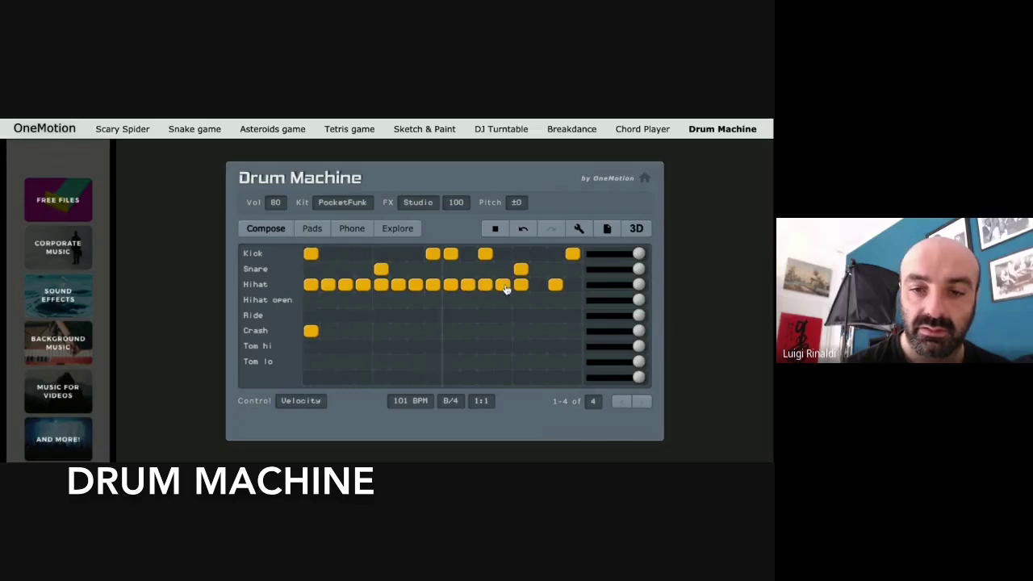
pyautogui.click(537, 287)
pyautogui.click(568, 288)
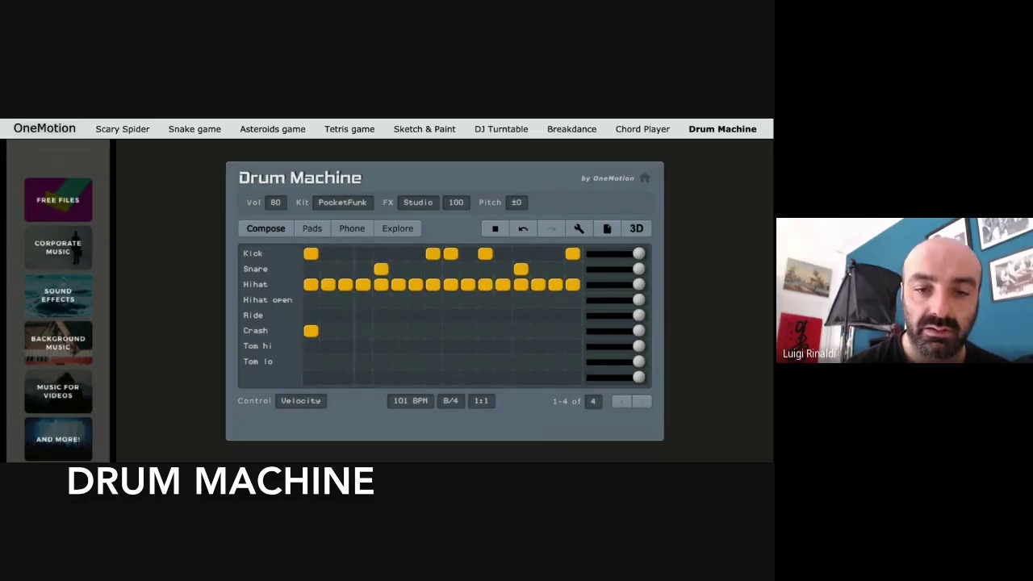
# Remove the even-numbered Hihat cells in beats 1 to 3, keeping all four hits in beat 4.
pyautogui.click(330, 286)
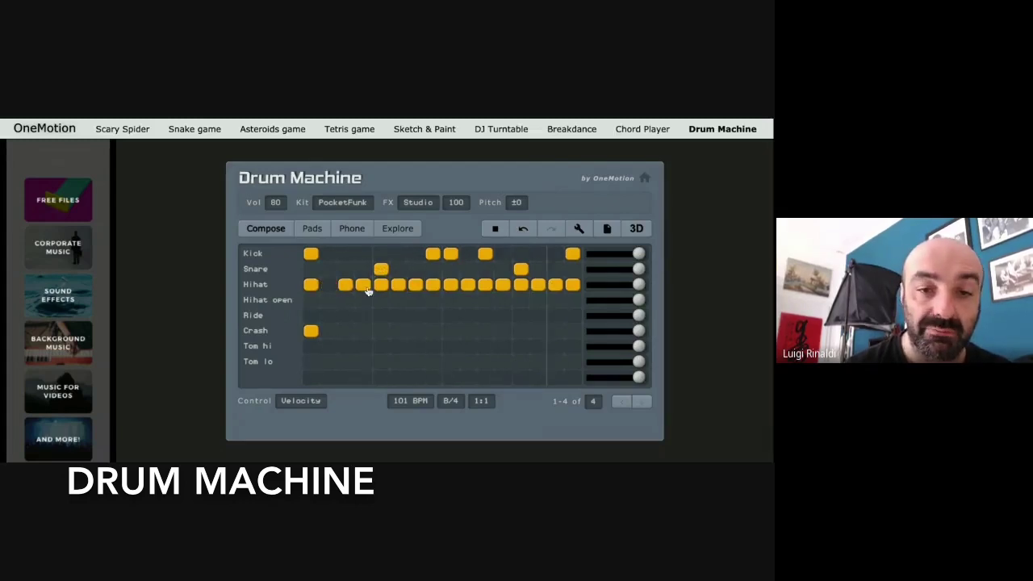
pyautogui.click(364, 287)
pyautogui.click(399, 286)
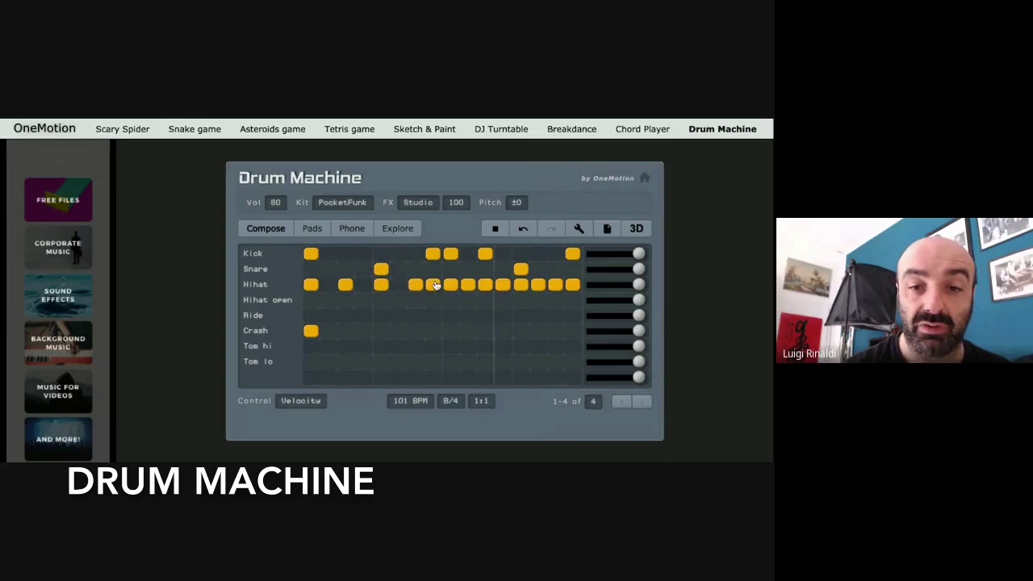
pyautogui.click(433, 286)
pyautogui.click(468, 287)
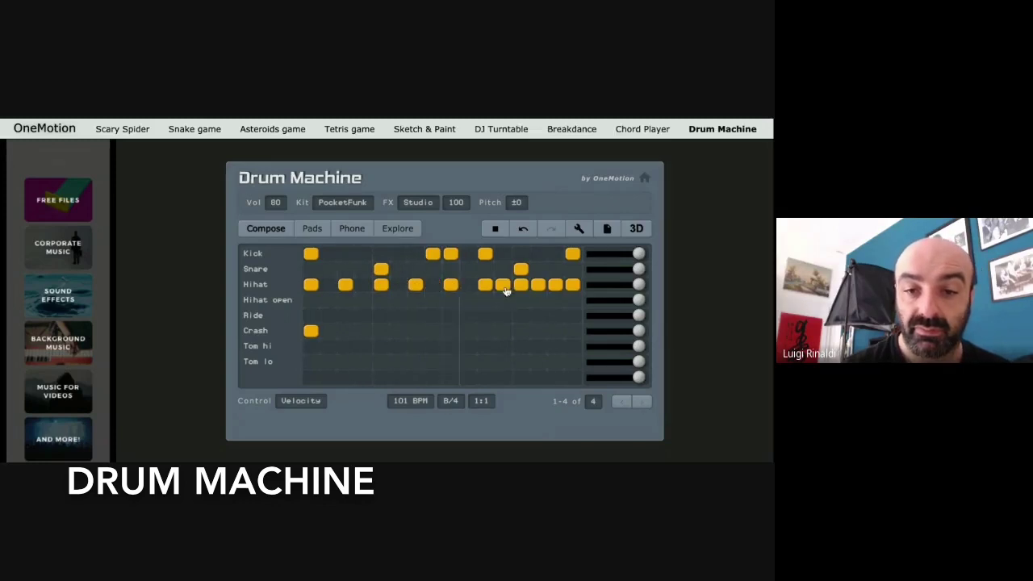
pyautogui.click(503, 288)
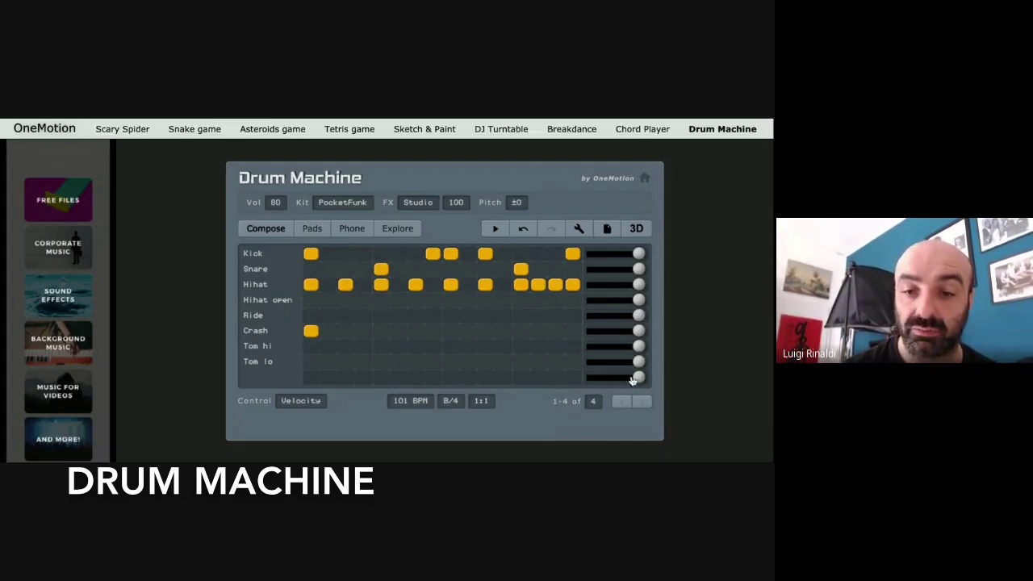
# Extend the composition's length to 32 beats.
pyautogui.click(594, 402)
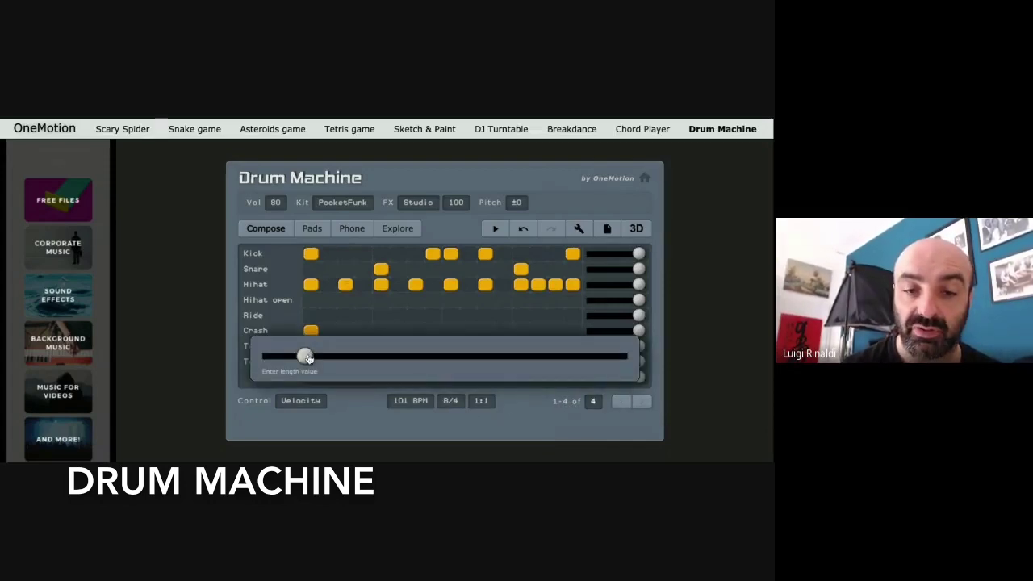
pyautogui.press('Right')
pyautogui.press('Right')
pyautogui.press('Right')
pyautogui.press('Right')
pyautogui.press('Right')
pyautogui.press('Right')
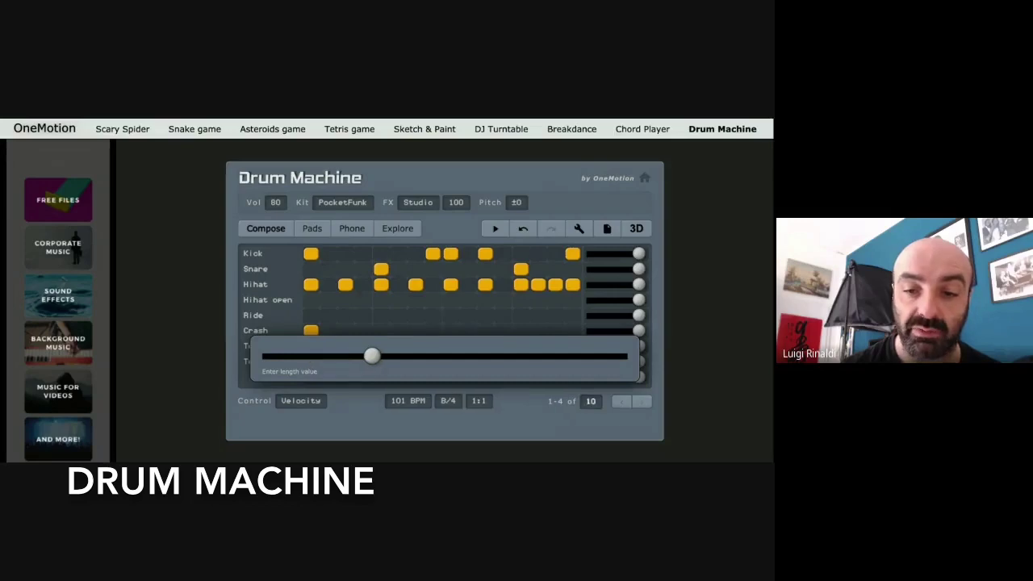
pyautogui.press('Right')
pyautogui.press('Right')
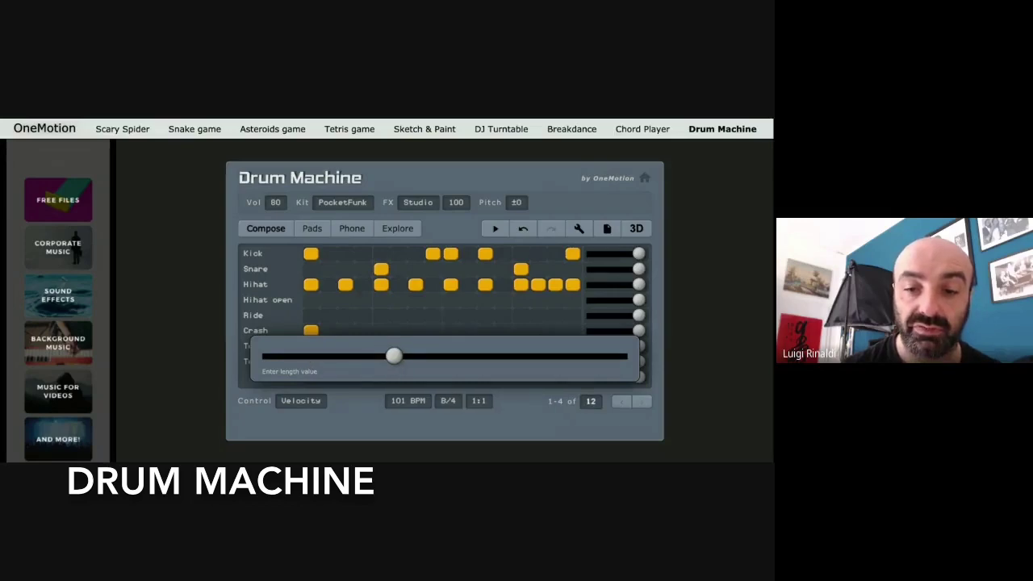
pyautogui.press('Left')
pyautogui.press('Left')
pyautogui.press('Right')
pyautogui.press('Right')
pyautogui.press('Right')
pyautogui.press('Right')
pyautogui.press('Right')
pyautogui.press('Right')
pyautogui.press('Right')
pyautogui.press('Right')
pyautogui.press('Right')
pyautogui.press('Right')
pyautogui.press('Right')
pyautogui.press('Right')
pyautogui.press('Right')
pyautogui.press('Right')
pyautogui.press('Right')
pyautogui.press('Right')
pyautogui.press('Right')
pyautogui.press('Right')
pyautogui.press('Right')
pyautogui.press('Right')
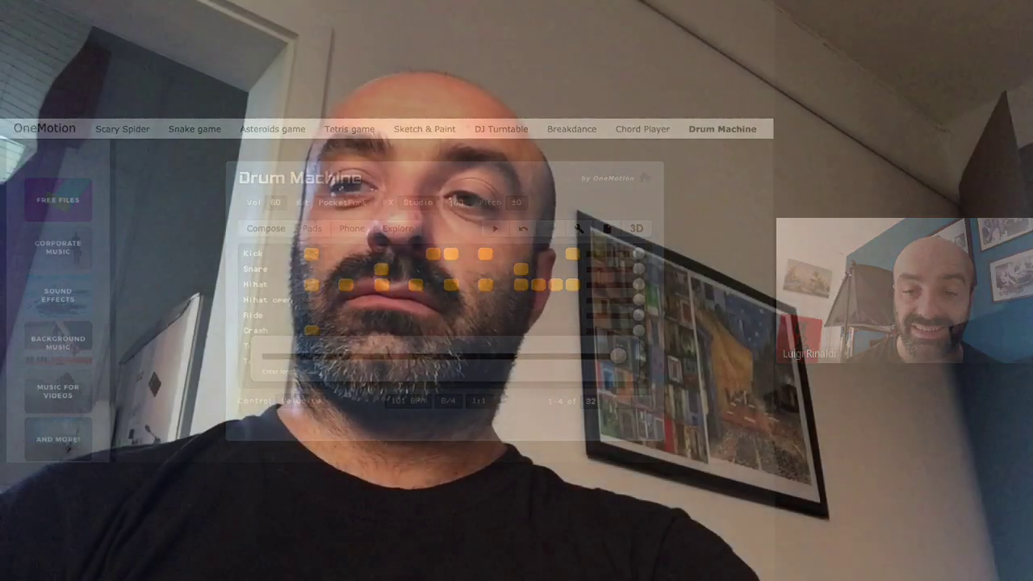